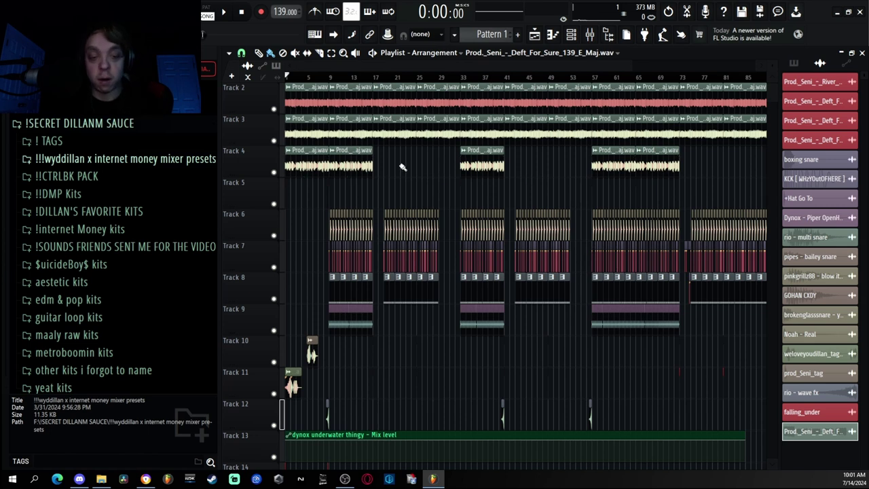
- Solo the four melody loop tracks, Track 1 through Track 4, and play them together from the start
{"action": "scroll", "coordinate": [293, 190], "scroll_direction": "up", "scroll_amount": 8}
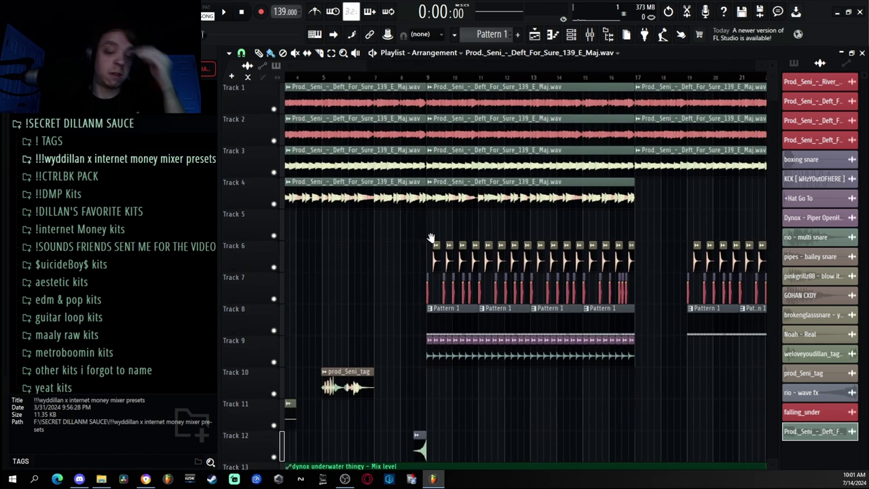
{"action": "right_click", "coordinate": [274, 108]}
{"action": "left_click", "coordinate": [274, 140]}
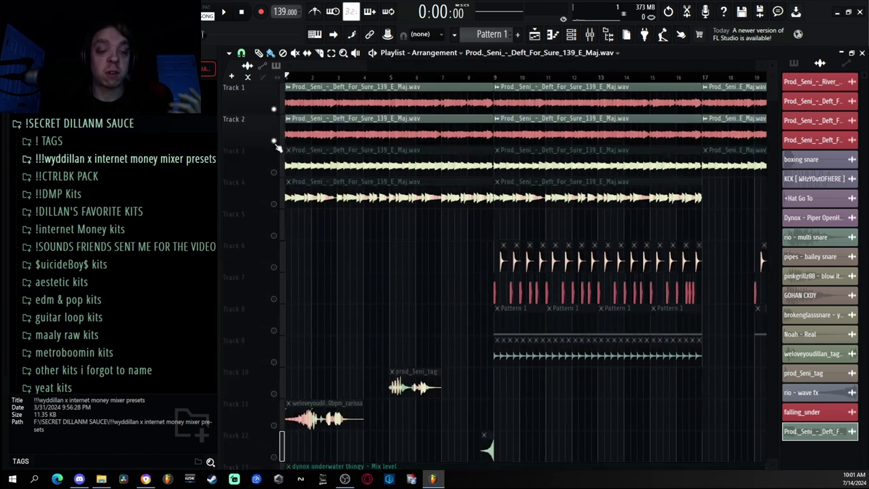
{"action": "left_click", "coordinate": [274, 172]}
{"action": "left_click", "coordinate": [274, 204]}
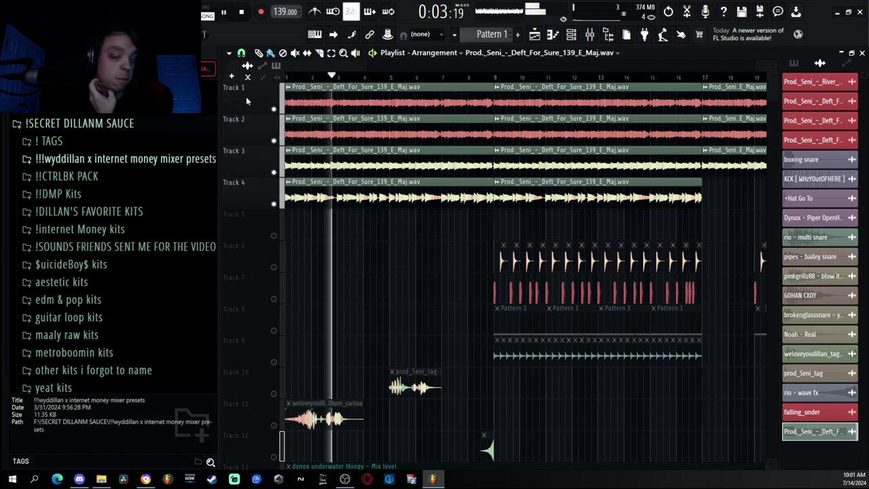
{"action": "key", "text": "space"}
- Audition the Track 1 and Track 2 loops individually by soloing each and playing it from the start
{"action": "right_click", "coordinate": [274, 109]}
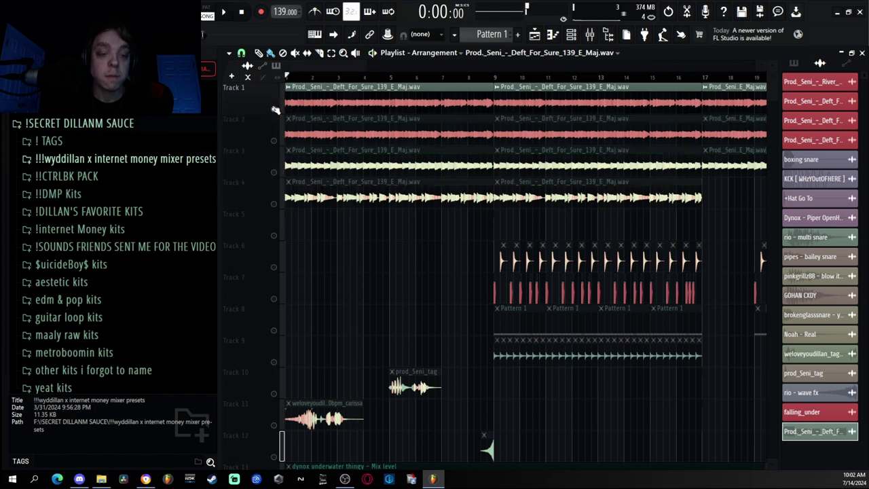
{"action": "scroll", "coordinate": [290, 120], "scroll_direction": "up", "scroll_amount": 2}
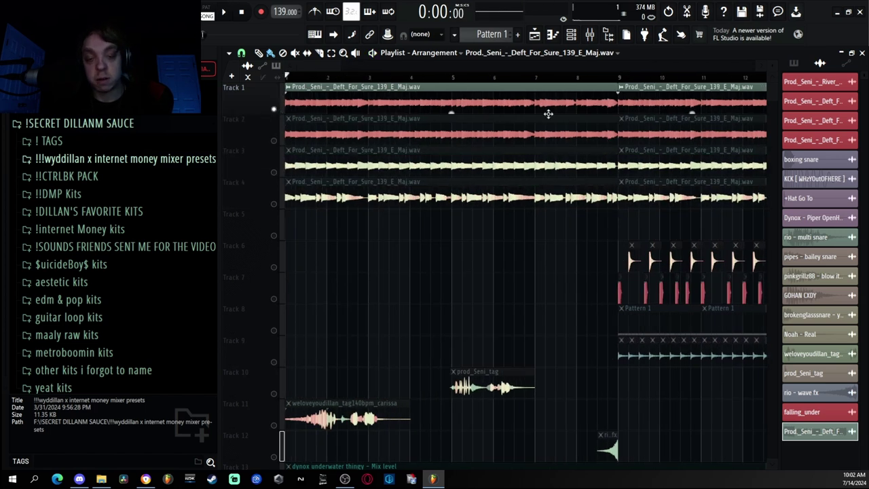
{"action": "key", "text": "space"}
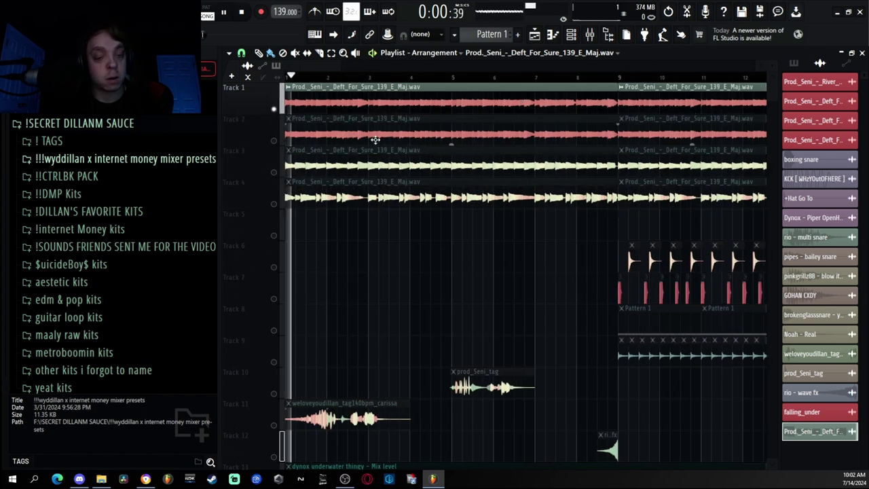
{"action": "key", "text": "space"}
{"action": "right_click", "coordinate": [274, 141]}
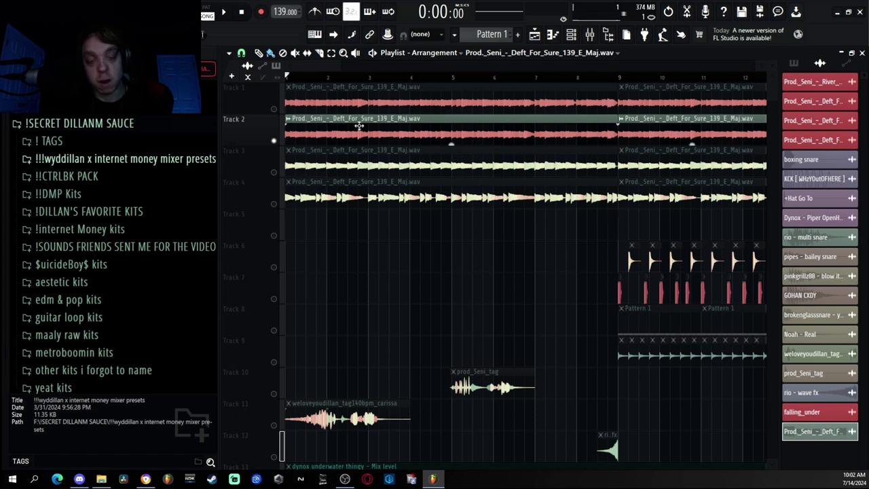
{"action": "key", "text": "space"}
- Solo Track 3 and Track 4 one at a time and listen to each loop on its own
{"action": "right_click", "coordinate": [274, 173]}
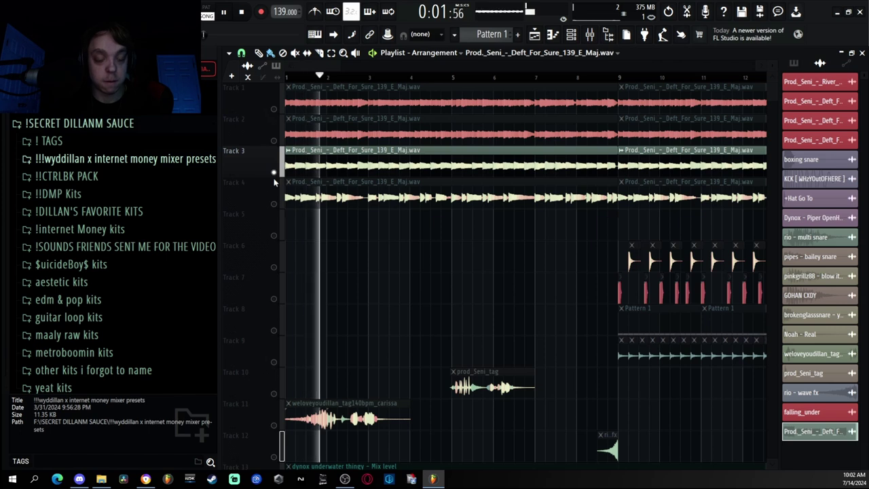
{"action": "key", "text": "space"}
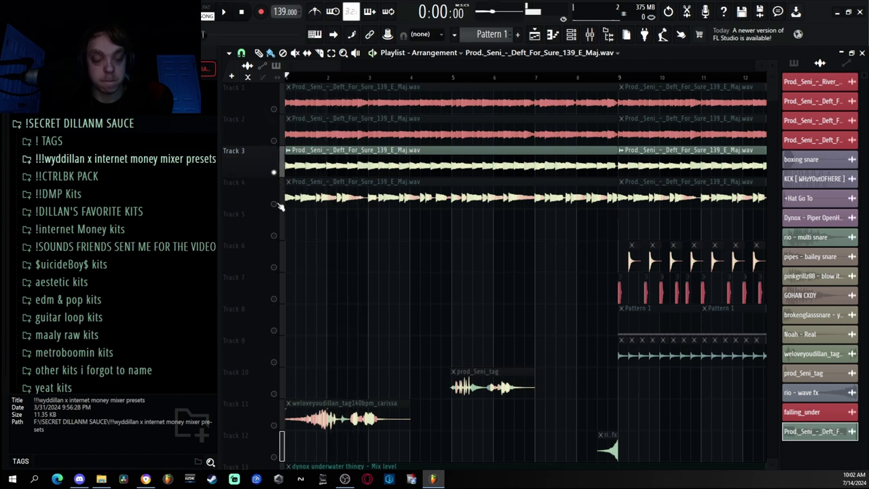
{"action": "right_click", "coordinate": [273, 203]}
{"action": "scroll", "coordinate": [344, 187], "scroll_direction": "down", "scroll_amount": 2}
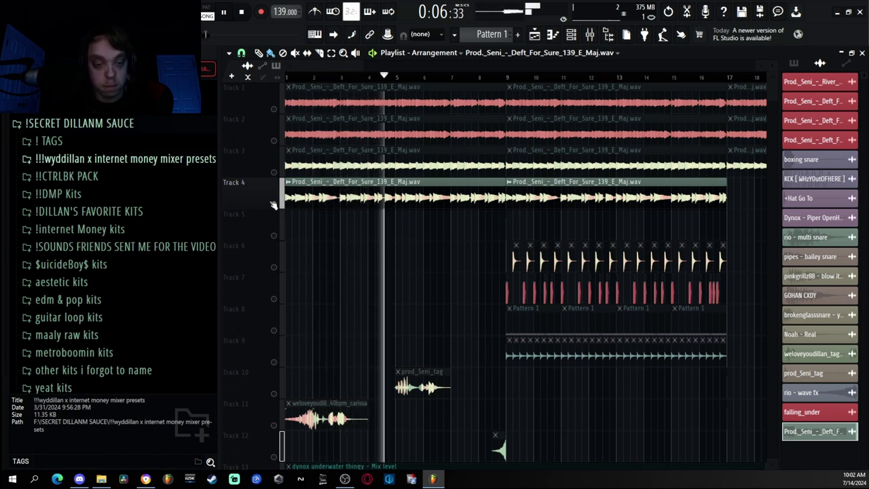
{"action": "key", "text": "space"}
- Unmute Tracks 1 to 3 alongside Track 4 and play the melody from bar 17, where the Track 4 loop drops out
{"action": "left_click_drag", "start_coordinate": [274, 177], "coordinate": [278, 143]}
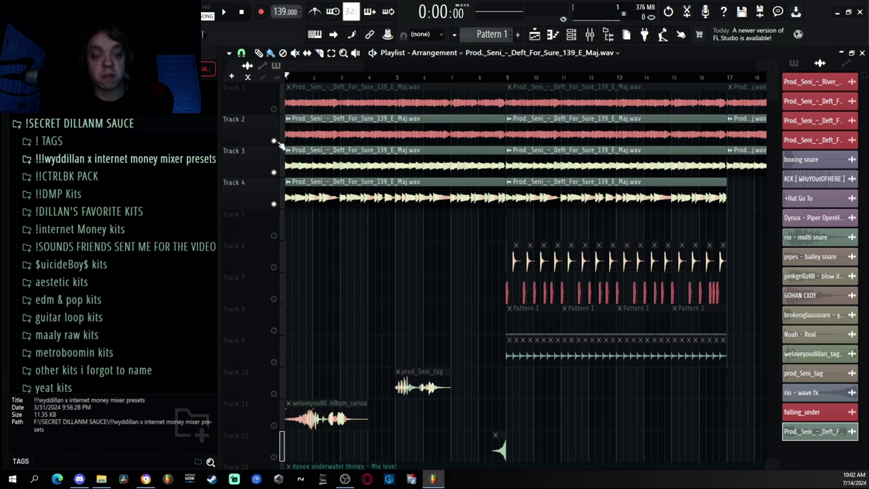
{"action": "left_click", "coordinate": [273, 109]}
{"action": "scroll", "coordinate": [388, 190], "scroll_direction": "down", "scroll_amount": 6}
{"action": "scroll", "coordinate": [389, 190], "scroll_direction": "up", "scroll_amount": 6}
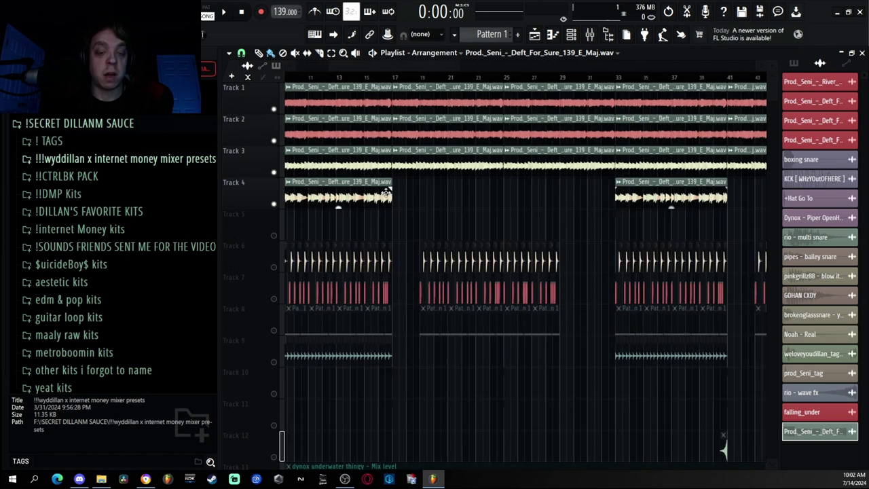
{"action": "scroll", "coordinate": [392, 163], "scroll_direction": "up", "scroll_amount": 4}
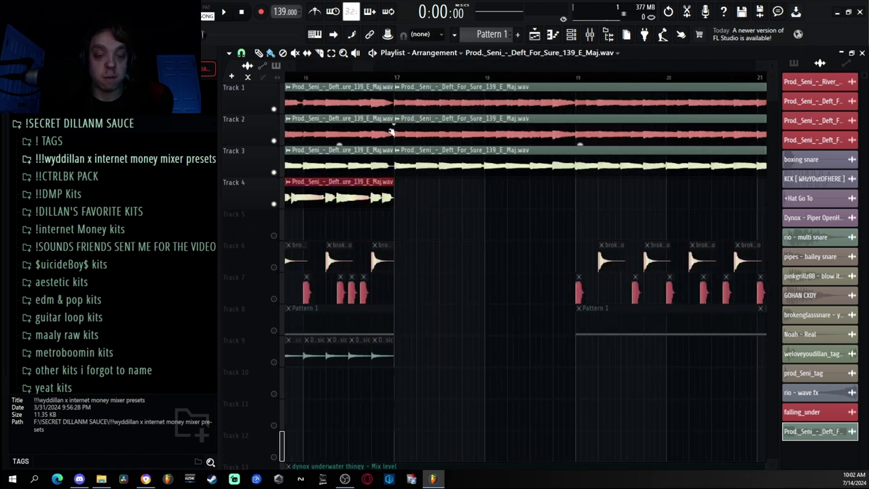
{"action": "key", "text": "space"}
{"action": "scroll", "coordinate": [466, 220], "scroll_direction": "down", "scroll_amount": 4}
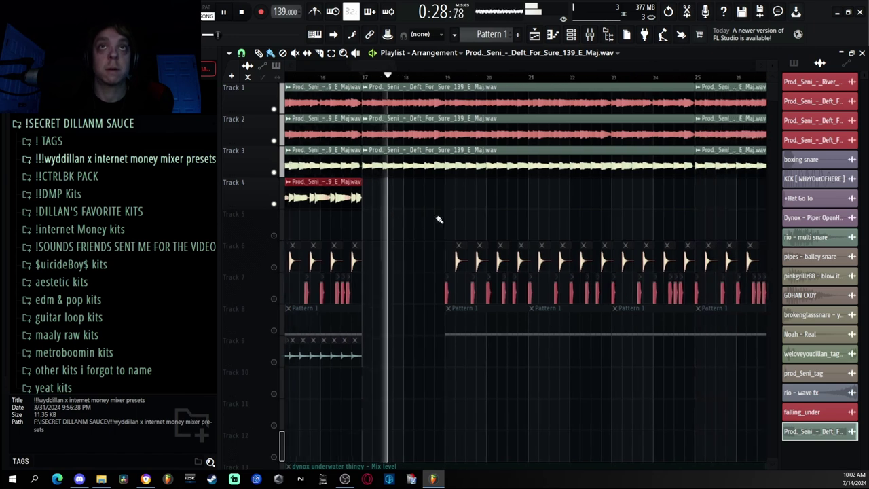
{"action": "scroll", "coordinate": [448, 212], "scroll_direction": "down", "scroll_amount": 4}
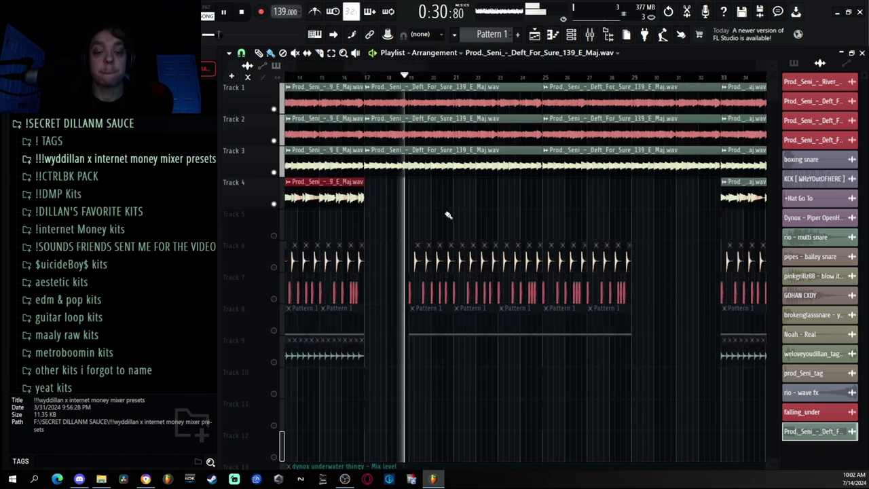
{"action": "left_click_drag", "start_coordinate": [469, 218], "coordinate": [529, 211]}
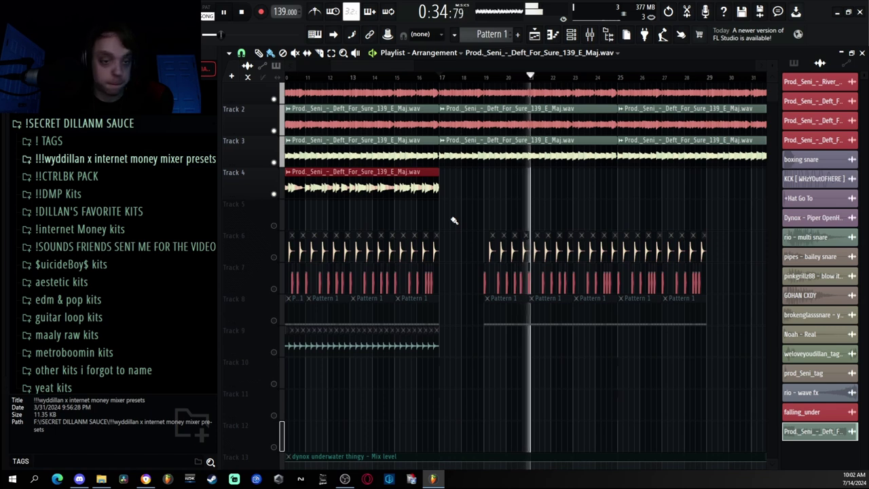
{"action": "key", "text": "space"}
- Solo the snare on Track 6 and play it from bar 9
{"action": "scroll", "coordinate": [454, 224], "scroll_direction": "up", "scroll_amount": 2}
{"action": "left_click_drag", "start_coordinate": [454, 237], "coordinate": [670, 224]}
{"action": "right_click", "coordinate": [266, 249]}
{"action": "left_click", "coordinate": [245, 240]}
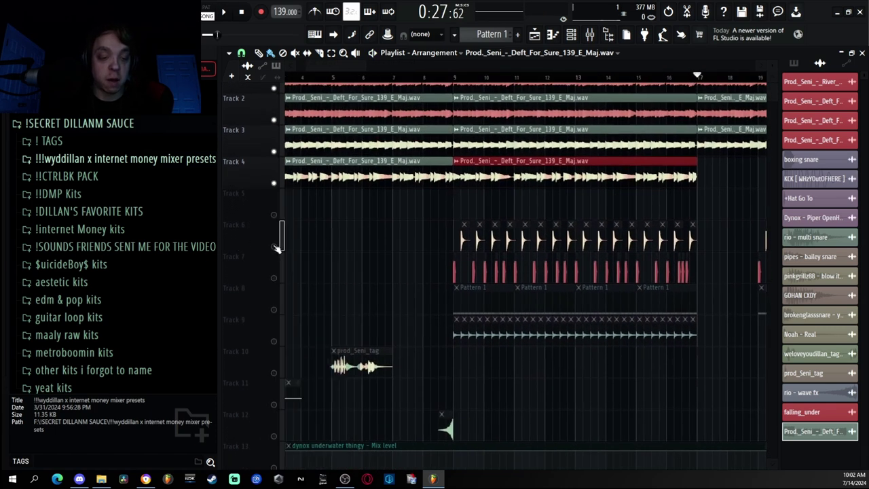
{"action": "scroll", "coordinate": [475, 138], "scroll_direction": "up", "scroll_amount": 2}
{"action": "key", "text": "space"}
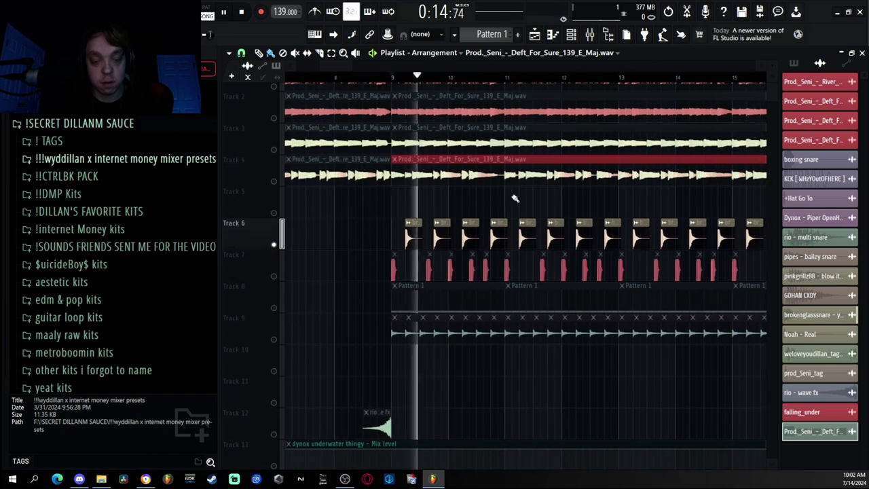
{"action": "scroll", "coordinate": [464, 234], "scroll_direction": "up", "scroll_amount": 3}
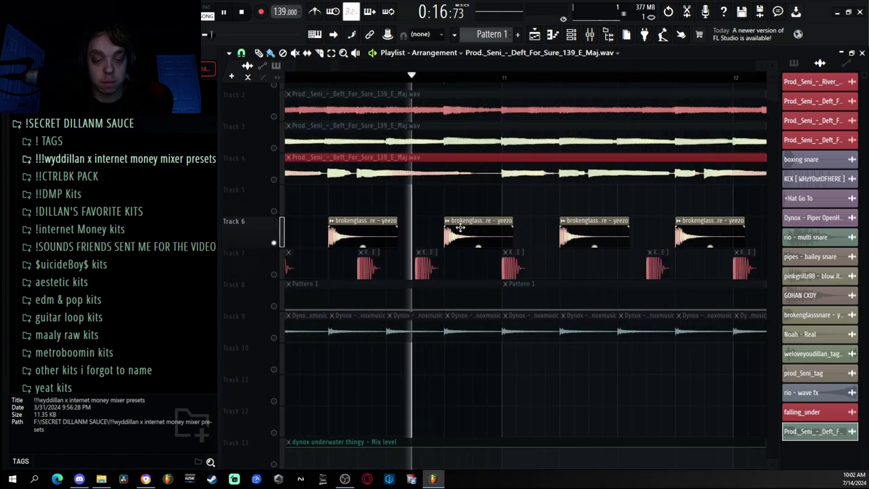
{"action": "key", "text": "space"}
- Replay the soloed snare track from bar 9 and examine its placement across the whole arrangement
{"action": "scroll", "coordinate": [466, 231], "scroll_direction": "down", "scroll_amount": 4}
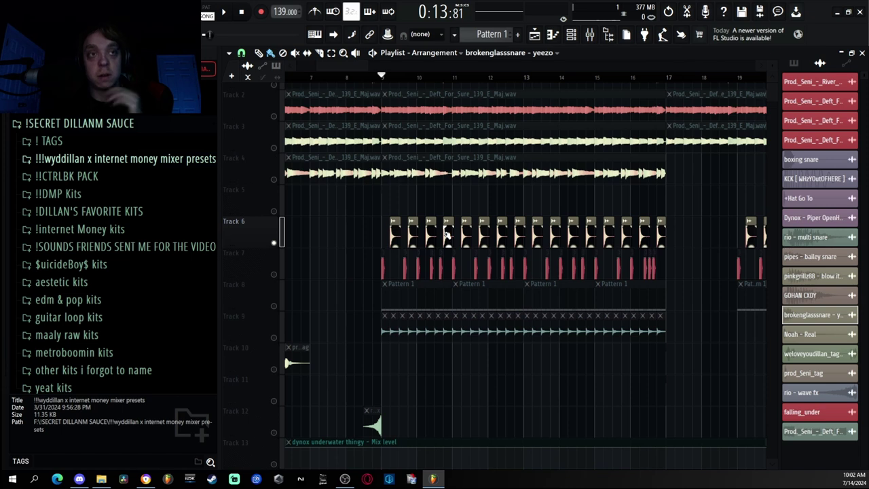
{"action": "scroll", "coordinate": [460, 255], "scroll_direction": "up", "scroll_amount": 2}
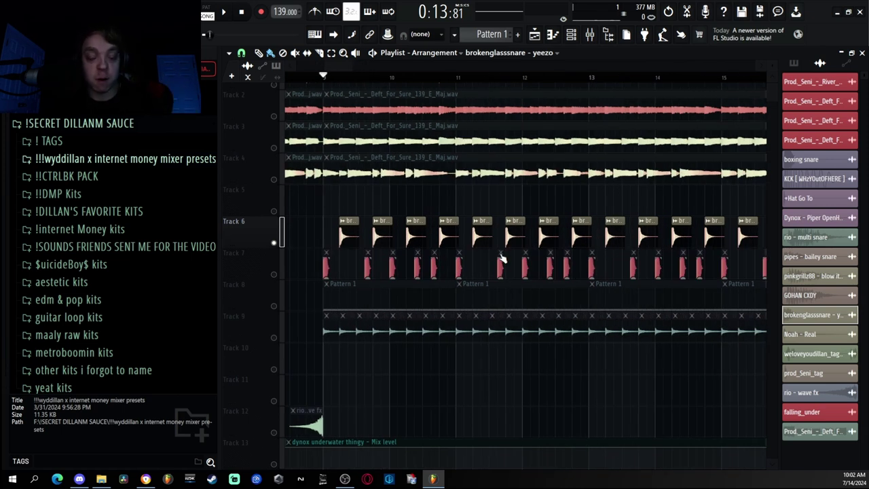
{"action": "key", "text": "space"}
{"action": "scroll", "coordinate": [413, 252], "scroll_direction": "down", "scroll_amount": 3}
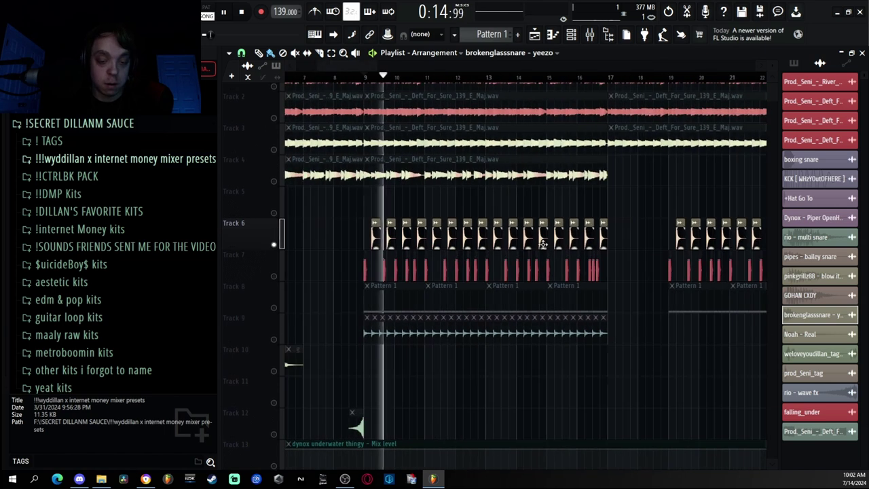
{"action": "key", "text": "space"}
{"action": "scroll", "coordinate": [536, 243], "scroll_direction": "down", "scroll_amount": 5}
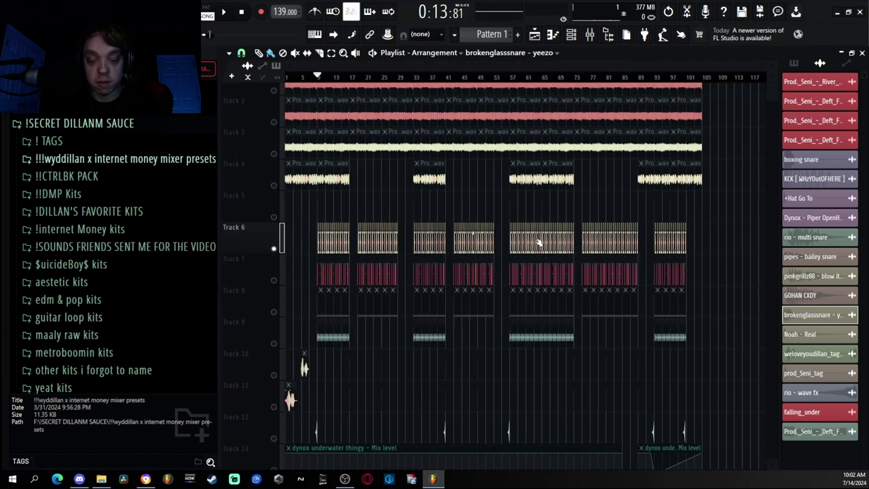
- Solo the kick on Track 7 and play its pattern from bar 9
{"action": "scroll", "coordinate": [265, 246], "scroll_direction": "up", "scroll_amount": 8}
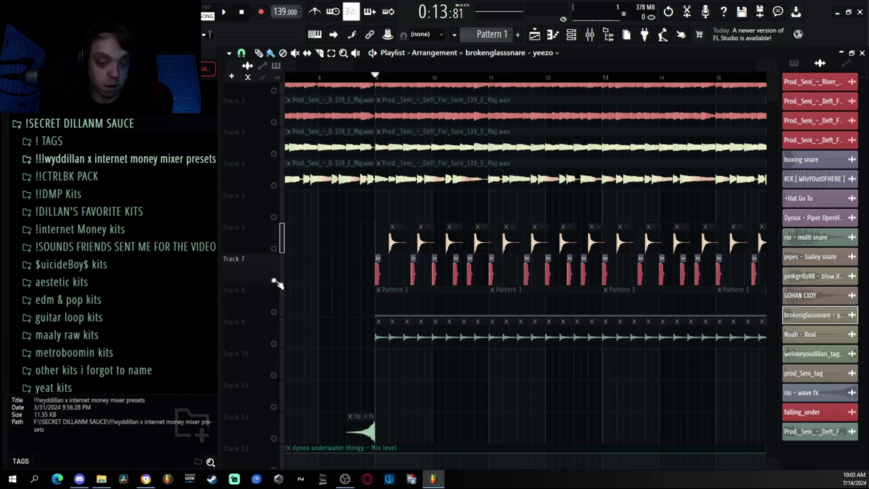
{"action": "scroll", "coordinate": [468, 238], "scroll_direction": "up", "scroll_amount": 5}
{"action": "key", "text": "space"}
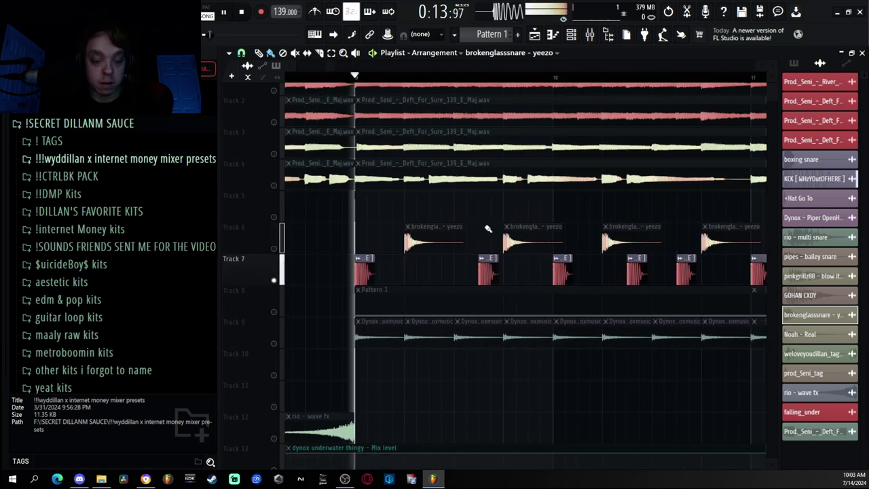
{"action": "scroll", "coordinate": [475, 224], "scroll_direction": "down", "scroll_amount": 2}
{"action": "scroll", "coordinate": [485, 216], "scroll_direction": "down", "scroll_amount": 3}
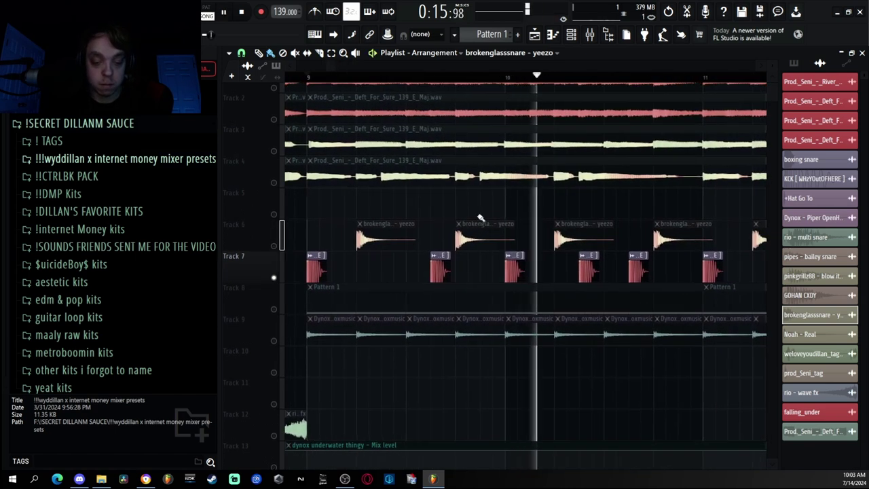
{"action": "left_click_drag", "start_coordinate": [494, 218], "coordinate": [418, 215]}
{"action": "left_click_drag", "start_coordinate": [521, 215], "coordinate": [429, 222]}
{"action": "scroll", "coordinate": [428, 222], "scroll_direction": "down", "scroll_amount": 5}
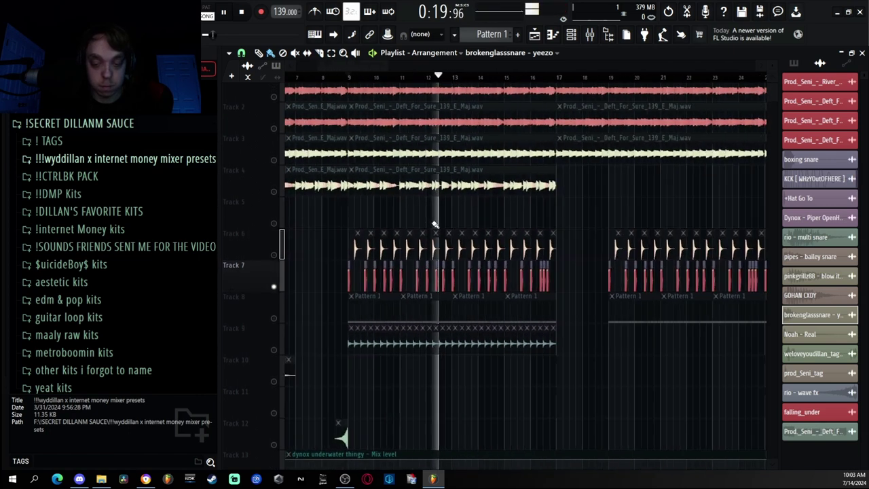
{"action": "key", "text": "space"}
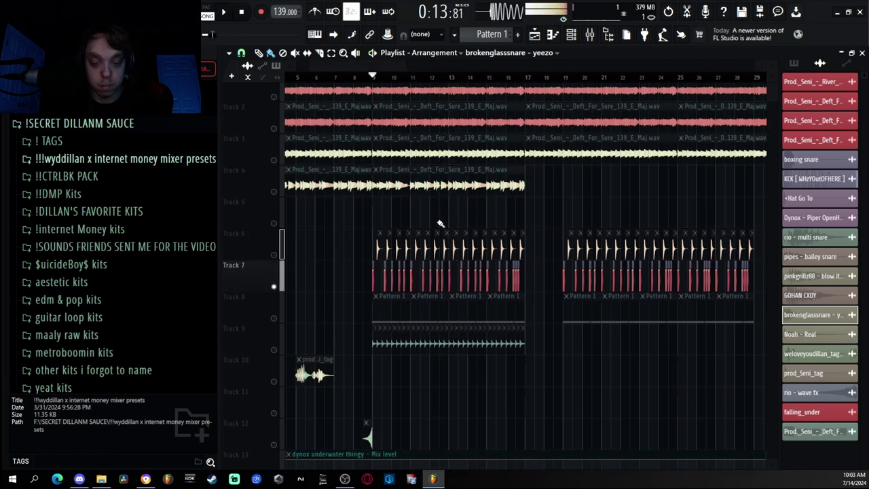
- Play the soloed kick track from bar 15 to hear the fill just before bar 17
{"action": "scroll", "coordinate": [525, 220], "scroll_direction": "up", "scroll_amount": 3}
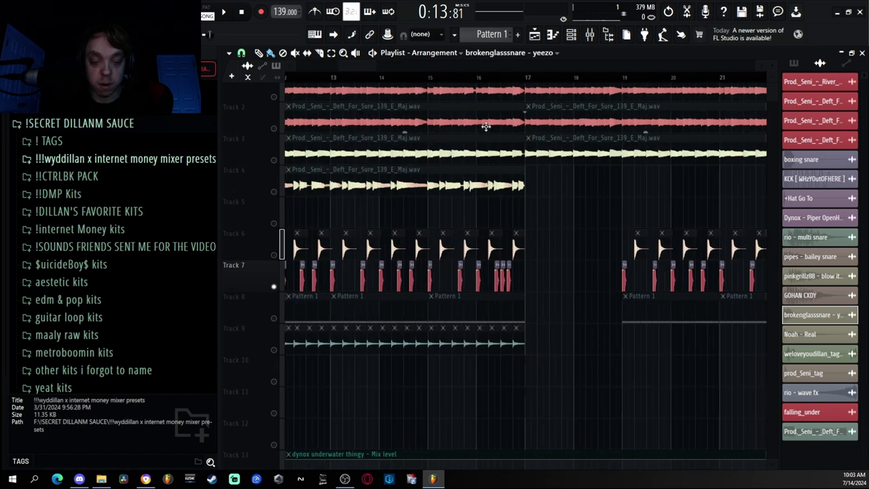
{"action": "left_click", "coordinate": [438, 80]}
{"action": "key", "text": "space"}
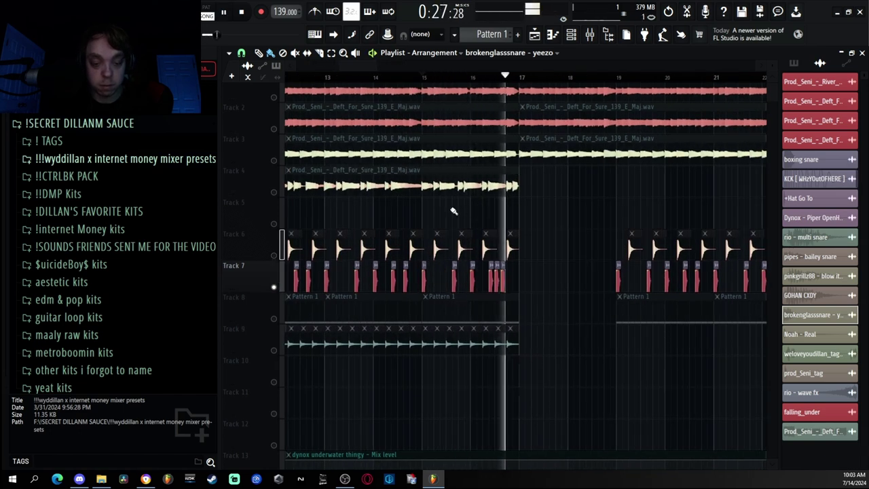
{"action": "key", "text": "space"}
- Solo the hi-hat on Track 8, examine Pattern 1's notes in the piano roll during playback, and close the piano roll
{"action": "left_click_drag", "start_coordinate": [516, 214], "coordinate": [746, 164]}
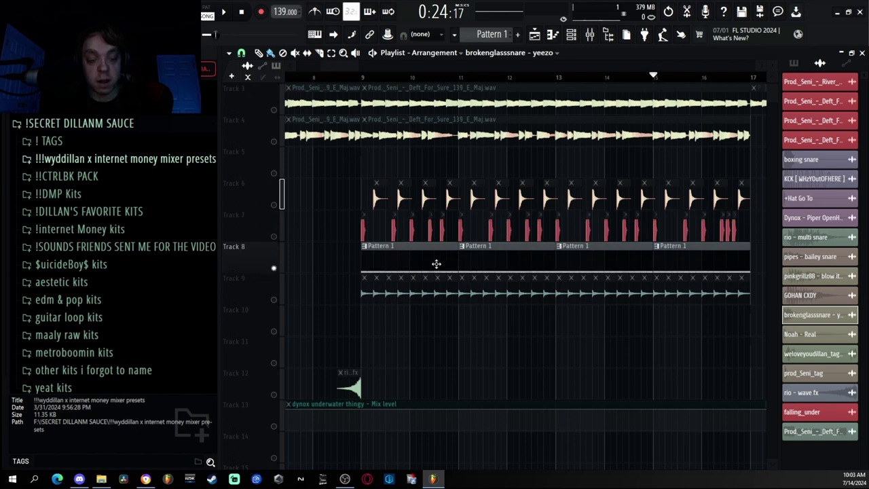
{"action": "scroll", "coordinate": [437, 264], "scroll_direction": "up", "scroll_amount": 3}
{"action": "double_click", "coordinate": [406, 262]}
{"action": "scroll", "coordinate": [422, 260], "scroll_direction": "down", "scroll_amount": 3}
{"action": "key", "text": "space"}
{"action": "scroll", "coordinate": [330, 271], "scroll_direction": "up", "scroll_amount": 4}
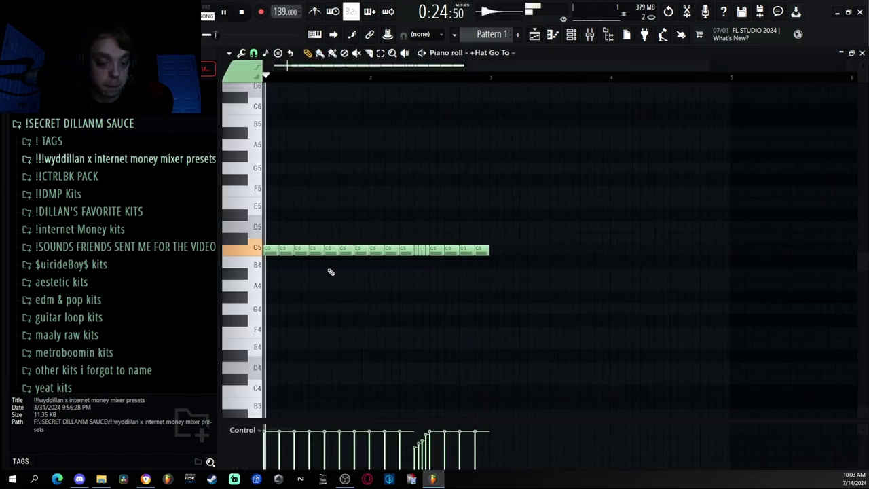
{"action": "left_click_drag", "start_coordinate": [329, 271], "coordinate": [502, 248]}
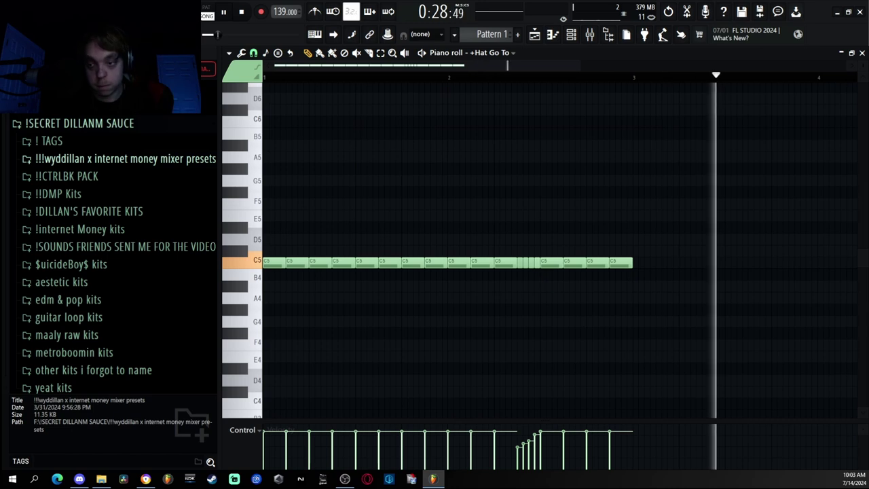
{"action": "key", "text": "space"}
{"action": "left_click", "coordinate": [862, 53]}
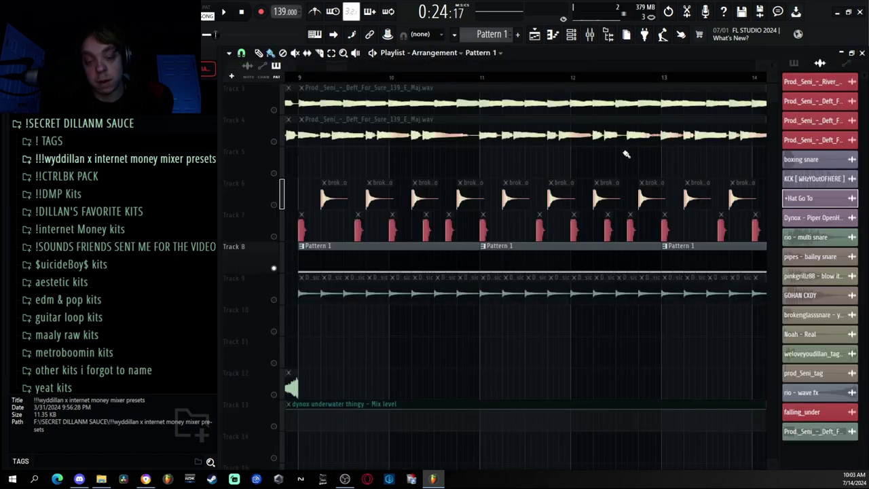
- Solo the open hat on Track 9, play it through to about bar 16, and check where it recurs across the arrangement
{"action": "right_click", "coordinate": [274, 300]}
{"action": "scroll", "coordinate": [463, 277], "scroll_direction": "down", "scroll_amount": 3}
{"action": "left_click_drag", "start_coordinate": [463, 281], "coordinate": [427, 292]}
{"action": "scroll", "coordinate": [429, 294], "scroll_direction": "up", "scroll_amount": 3}
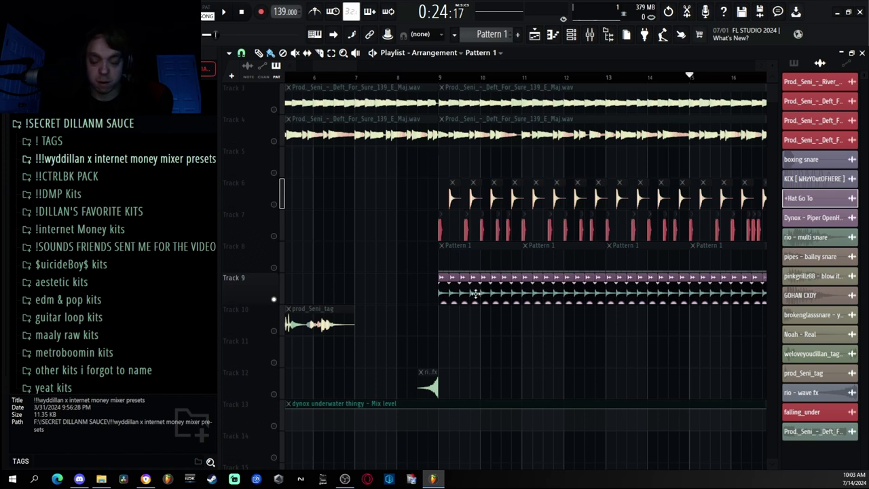
{"action": "scroll", "coordinate": [468, 319], "scroll_direction": "up", "scroll_amount": 2}
{"action": "key", "text": "space"}
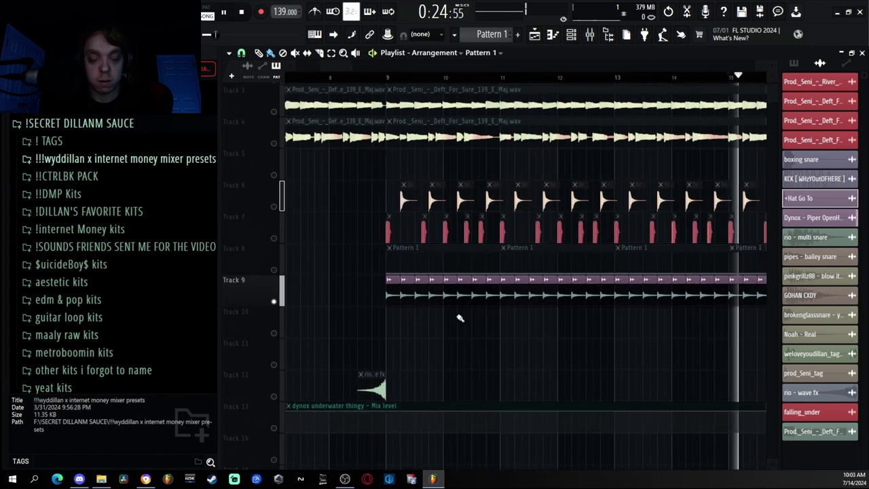
{"action": "scroll", "coordinate": [459, 317], "scroll_direction": "down", "scroll_amount": 3}
{"action": "left_click_drag", "start_coordinate": [412, 337], "coordinate": [258, 365]}
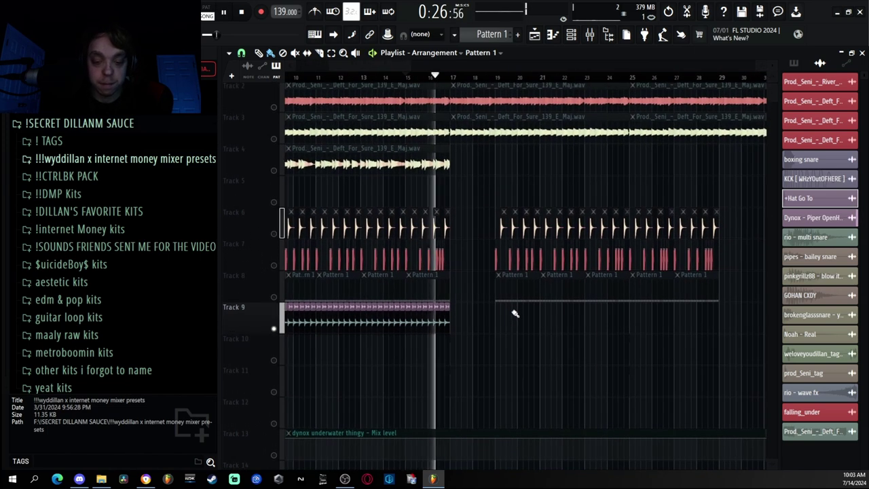
{"action": "scroll", "coordinate": [486, 316], "scroll_direction": "down", "scroll_amount": 2}
{"action": "key", "text": "space"}
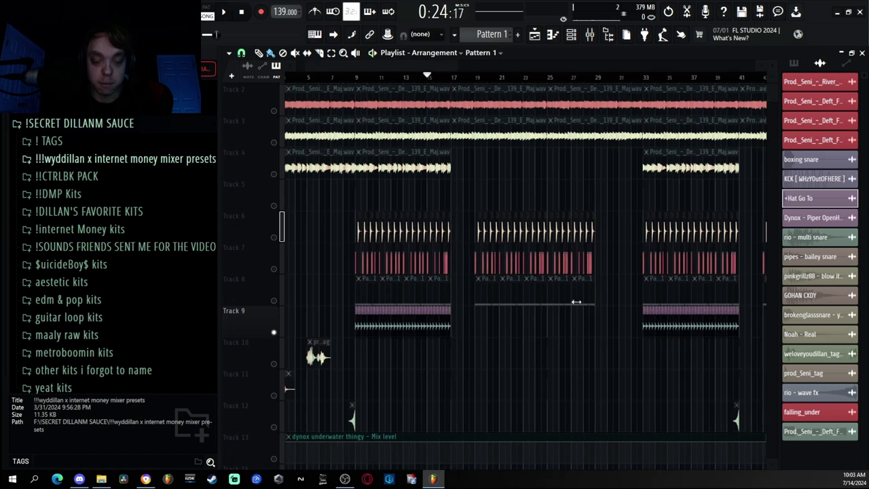
{"action": "scroll", "coordinate": [500, 312], "scroll_direction": "down", "scroll_amount": 1}
- Enable the drum tracks 6 to 9 together and play their combined pattern from bar 9
{"action": "scroll", "coordinate": [285, 339], "scroll_direction": "up", "scroll_amount": 4}
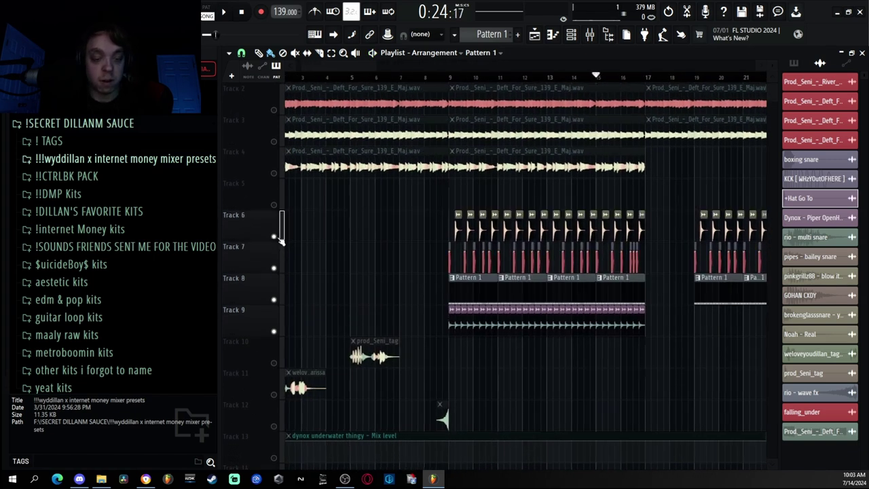
{"action": "scroll", "coordinate": [478, 196], "scroll_direction": "up", "scroll_amount": 1}
{"action": "left_click_drag", "start_coordinate": [480, 196], "coordinate": [452, 192]}
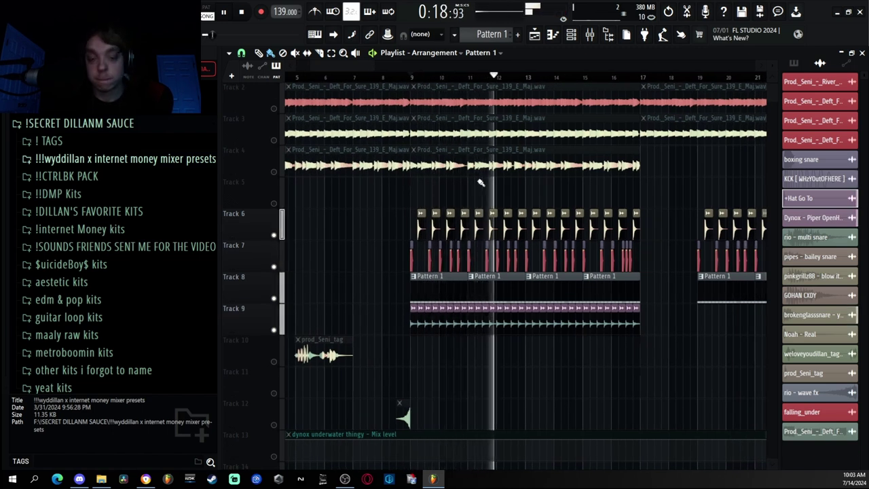
{"action": "scroll", "coordinate": [479, 182], "scroll_direction": "down", "scroll_amount": 2}
{"action": "left_click_drag", "start_coordinate": [509, 187], "coordinate": [451, 186]}
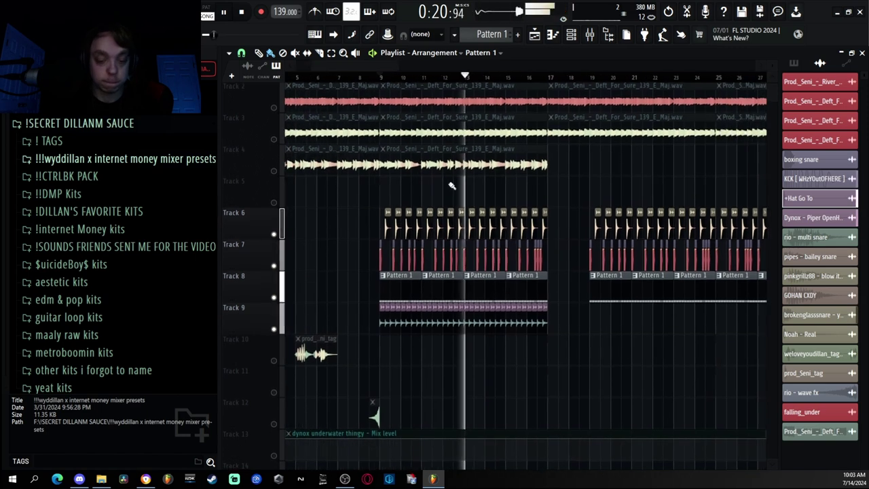
{"action": "left_click_drag", "start_coordinate": [541, 186], "coordinate": [453, 185]}
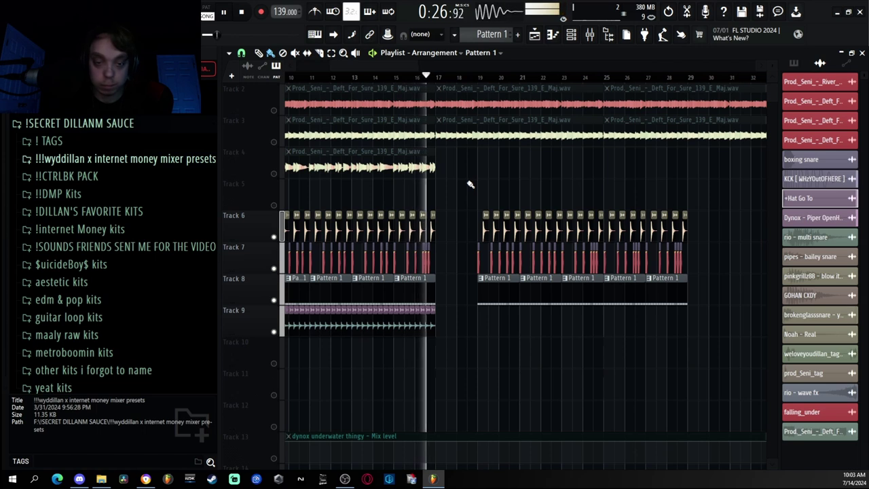
- Play the drum section from bar 19 without the open hat, compare it with the other sections, and stop playback
{"action": "left_click", "coordinate": [475, 77]}
{"action": "scroll", "coordinate": [479, 197], "scroll_direction": "right", "scroll_amount": 2}
{"action": "scroll", "coordinate": [478, 197], "scroll_direction": "right", "scroll_amount": 5}
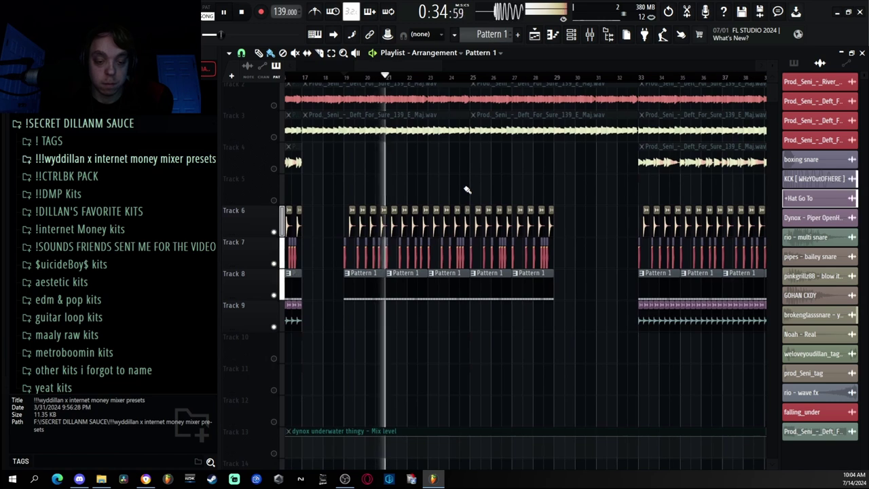
{"action": "scroll", "coordinate": [461, 190], "scroll_direction": "down", "scroll_amount": 3}
{"action": "scroll", "coordinate": [459, 190], "scroll_direction": "down", "scroll_amount": 3}
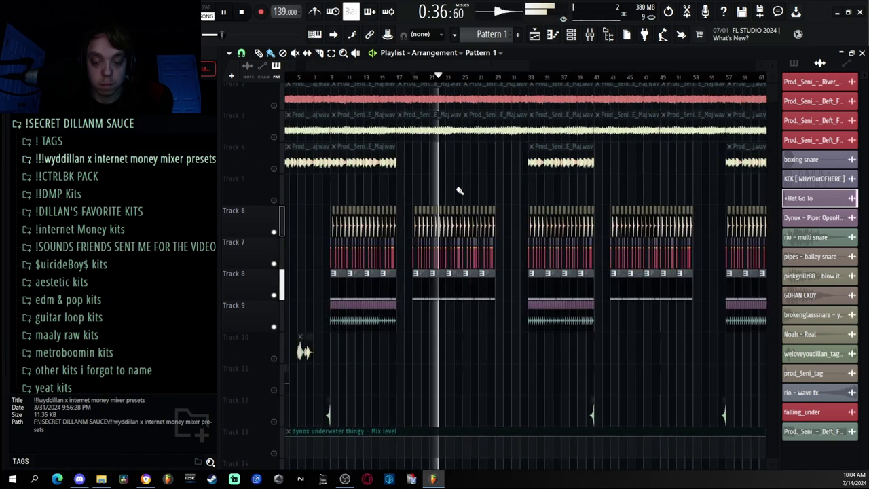
{"action": "scroll", "coordinate": [432, 192], "scroll_direction": "up", "scroll_amount": 2}
{"action": "scroll", "coordinate": [430, 191], "scroll_direction": "up", "scroll_amount": 2}
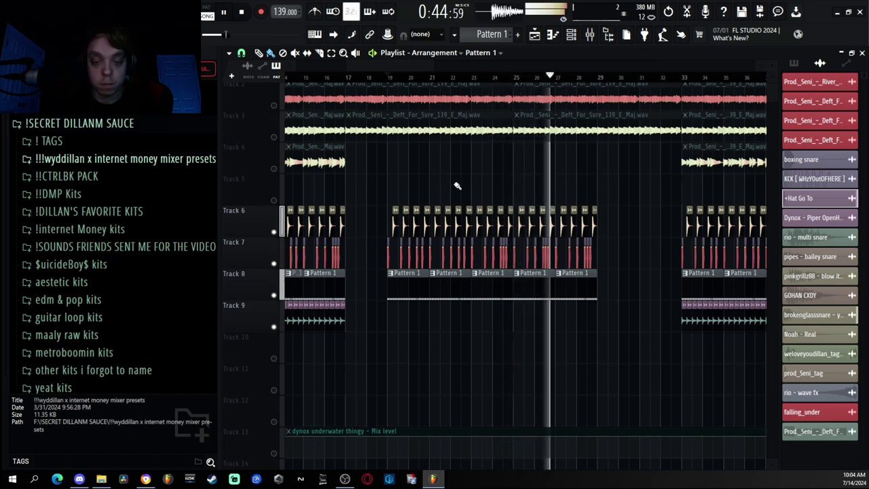
{"action": "key", "text": "space"}
- Examine the extra kick fill just before bar 75 and play the drum tracks from bar 73 to hear it
{"action": "scroll", "coordinate": [468, 188], "scroll_direction": "down", "scroll_amount": 3}
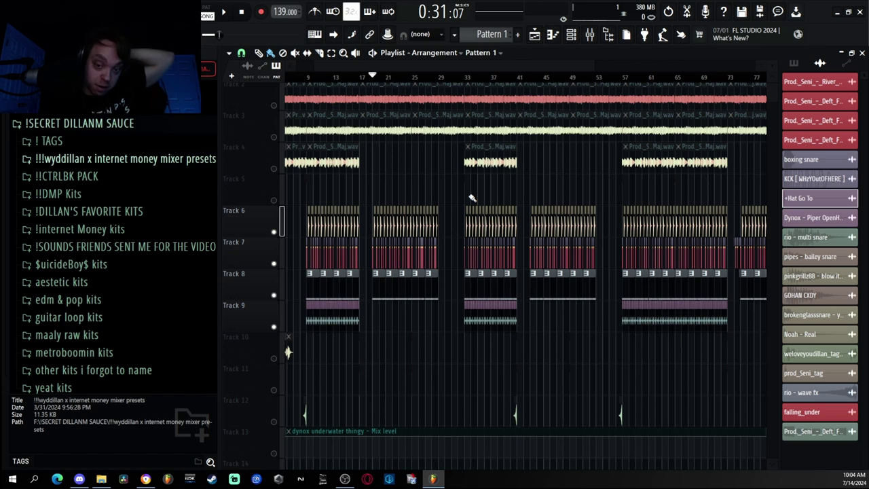
{"action": "left_click_drag", "start_coordinate": [615, 376], "coordinate": [533, 366]}
{"action": "scroll", "coordinate": [533, 367], "scroll_direction": "up", "scroll_amount": 8}
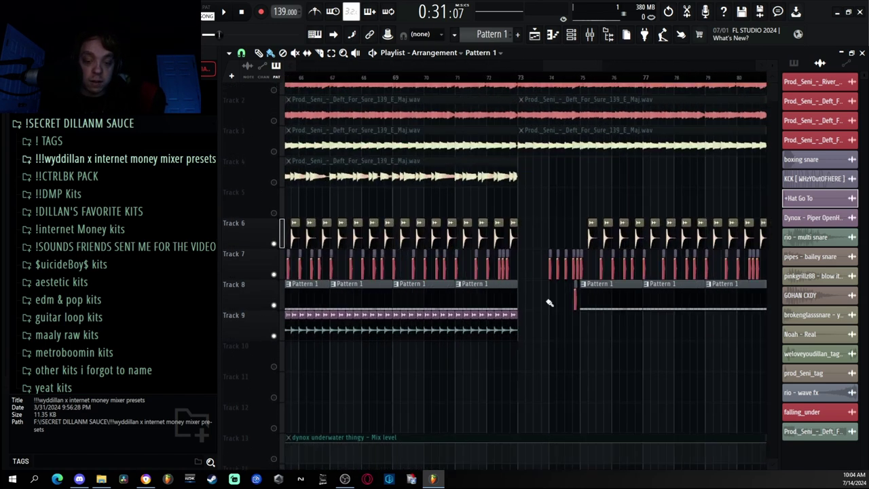
{"action": "left_click_drag", "start_coordinate": [594, 313], "coordinate": [575, 325]}
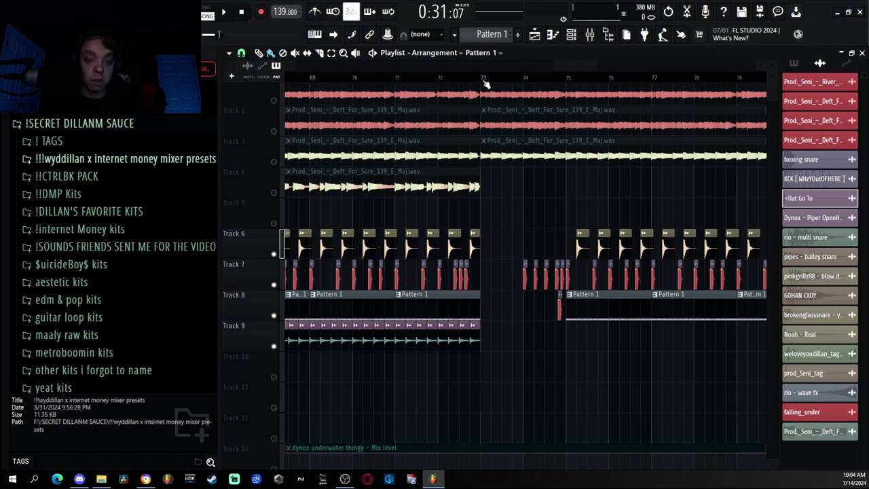
{"action": "left_click", "coordinate": [485, 84]}
{"action": "scroll", "coordinate": [546, 296], "scroll_direction": "up", "scroll_amount": 5}
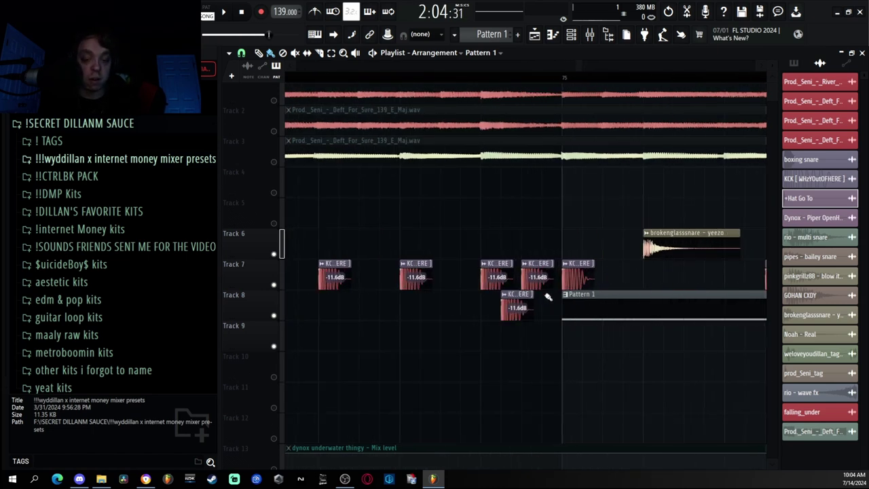
{"action": "scroll", "coordinate": [508, 295], "scroll_direction": "down", "scroll_amount": 2}
{"action": "key", "text": "space"}
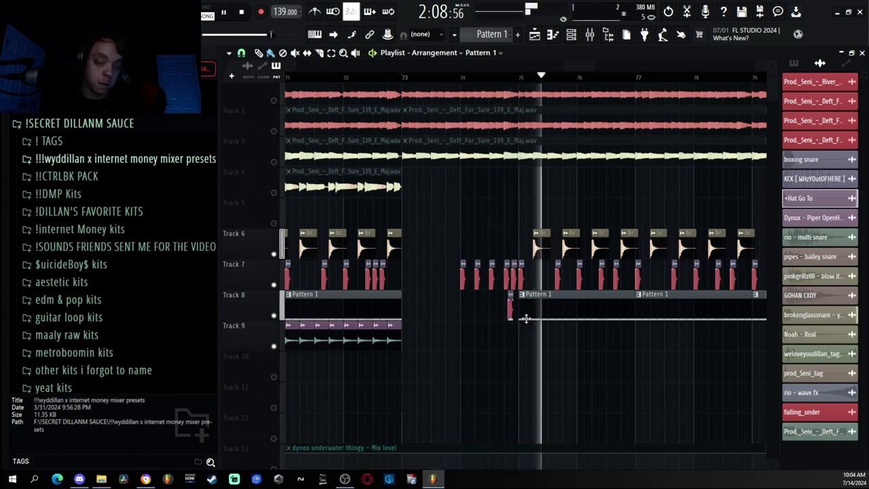
{"action": "scroll", "coordinate": [524, 317], "scroll_direction": "down", "scroll_amount": 8}
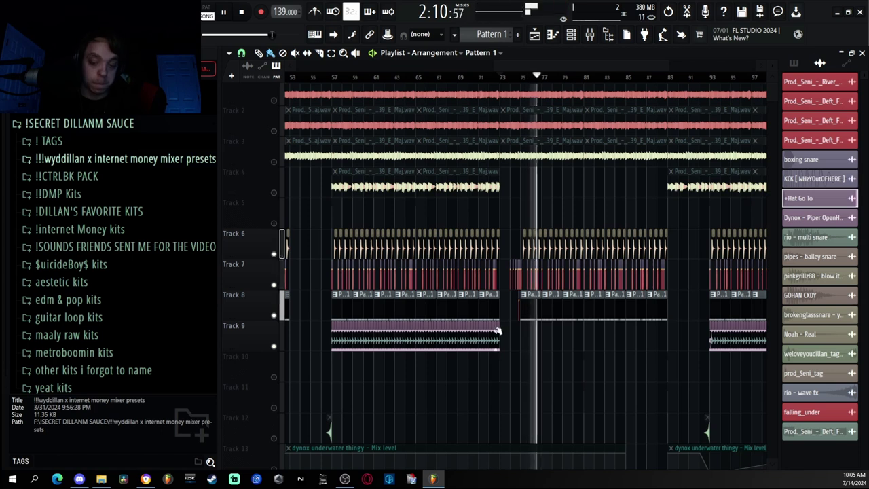
{"action": "key", "text": "space"}
- Solo the wave effect on Track 12 and play it from halfway through bar 8 into bar 9
{"action": "left_click_drag", "start_coordinate": [594, 358], "coordinate": [797, 320]}
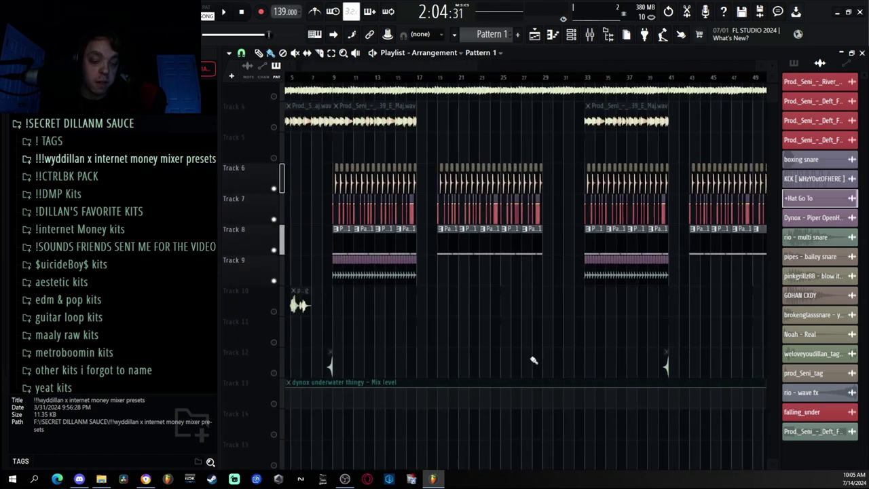
{"action": "scroll", "coordinate": [481, 353], "scroll_direction": "up", "scroll_amount": 3}
{"action": "left_click_drag", "start_coordinate": [481, 353], "coordinate": [625, 334]}
{"action": "scroll", "coordinate": [525, 351], "scroll_direction": "up", "scroll_amount": 2}
{"action": "left_click_drag", "start_coordinate": [525, 351], "coordinate": [609, 349]}
{"action": "left_click_drag", "start_coordinate": [295, 351], "coordinate": [302, 350]}
{"action": "right_click", "coordinate": [273, 345]}
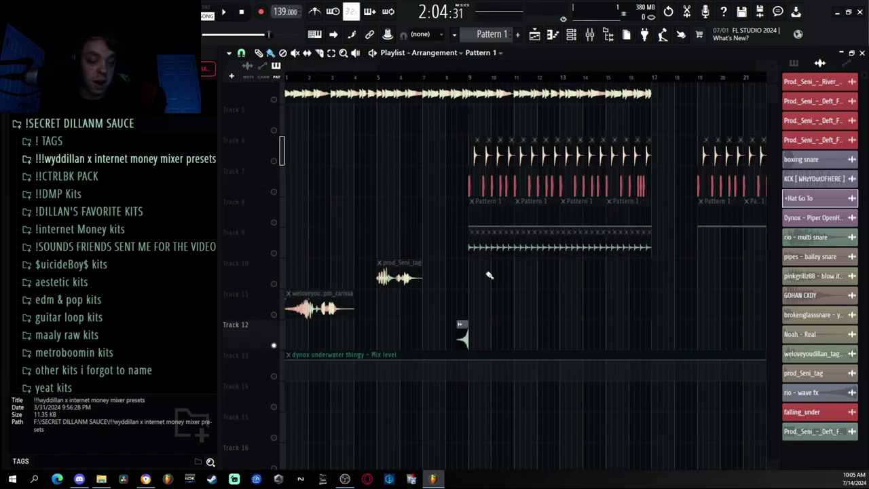
{"action": "left_click", "coordinate": [460, 79]}
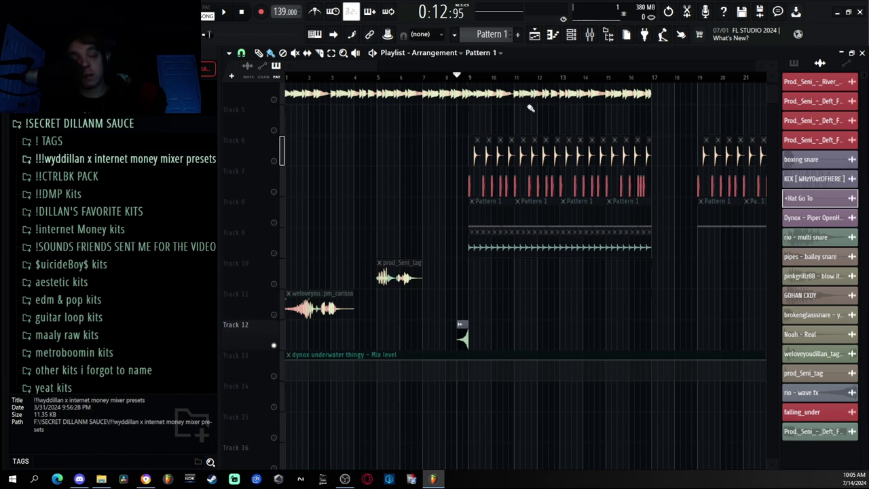
{"action": "key", "text": "space"}
{"action": "key", "text": "space"}
- Pick the rio - wave fx clip on Track 12 and examine how it leads into the drums at bar 9
{"action": "scroll", "coordinate": [472, 356], "scroll_direction": "up", "scroll_amount": 3}
{"action": "scroll", "coordinate": [472, 356], "scroll_direction": "up", "scroll_amount": 4, "text": "ctrl"}
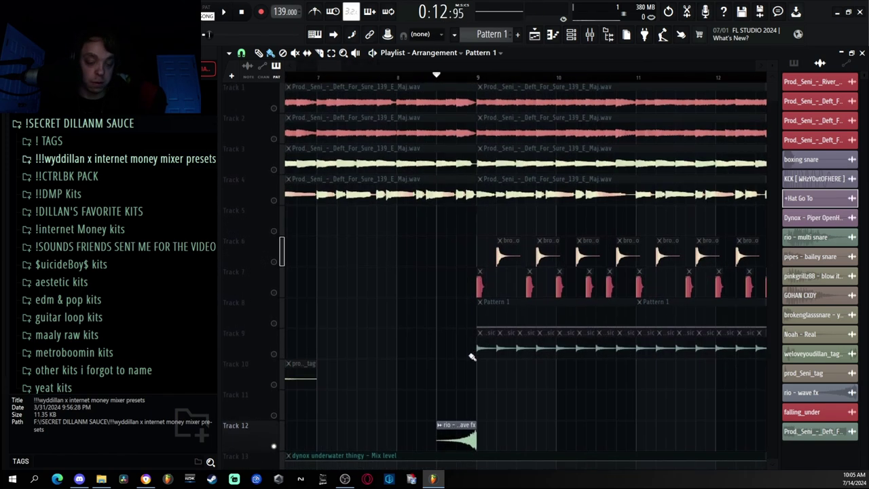
{"action": "left_click", "coordinate": [467, 429]}
{"action": "scroll", "coordinate": [500, 398], "scroll_direction": "down", "scroll_amount": 1}
{"action": "scroll", "coordinate": [516, 388], "scroll_direction": "down", "scroll_amount": 3, "text": "ctrl"}
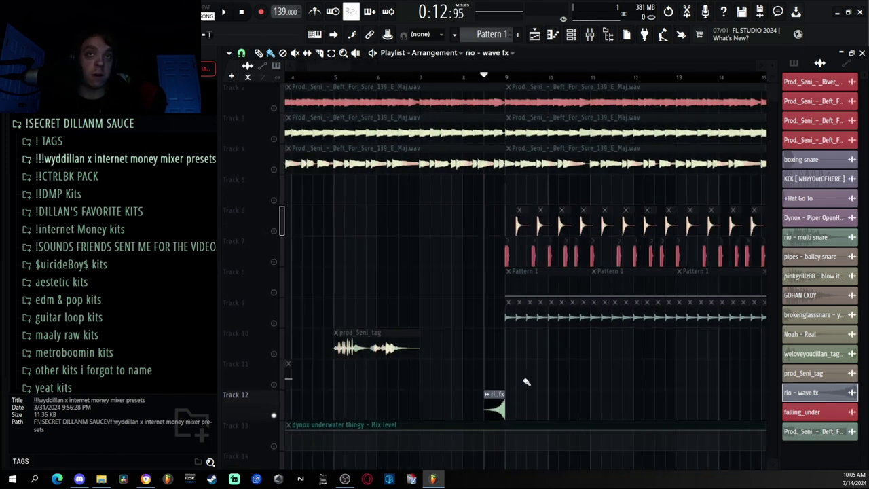
{"action": "scroll", "coordinate": [526, 382], "scroll_direction": "down", "scroll_amount": 5, "text": "ctrl"}
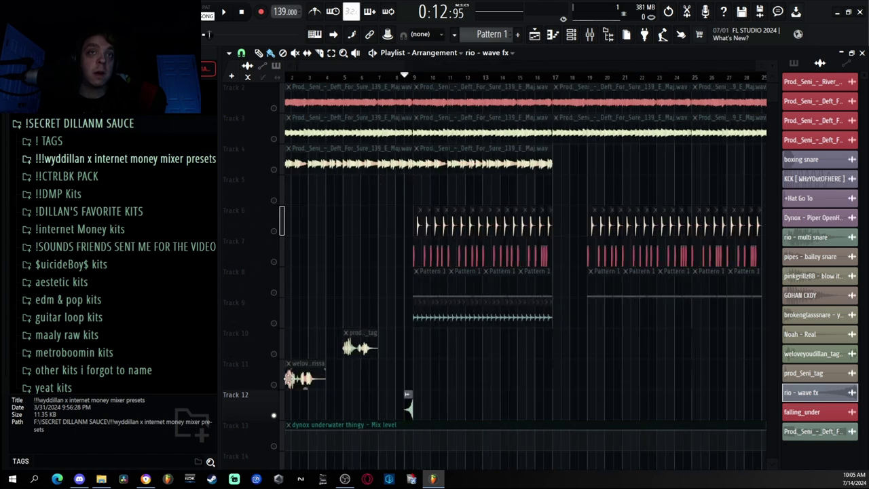
- Enable the producer tags on Tracks 10 and 11 alongside Track 12 and play them from bar 1
{"action": "scroll", "coordinate": [258, 378], "scroll_direction": "up", "scroll_amount": 3, "text": "ctrl"}
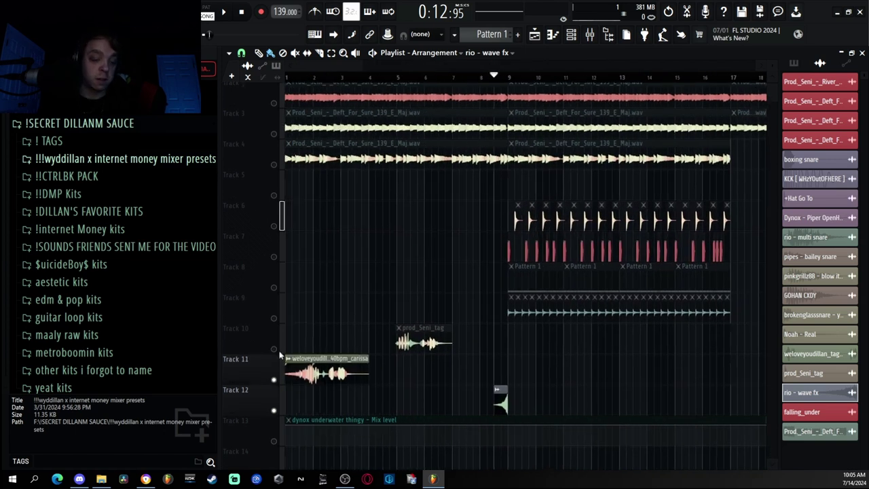
{"action": "left_click", "coordinate": [302, 74]}
{"action": "scroll", "coordinate": [359, 228], "scroll_direction": "up", "scroll_amount": 4, "text": "ctrl"}
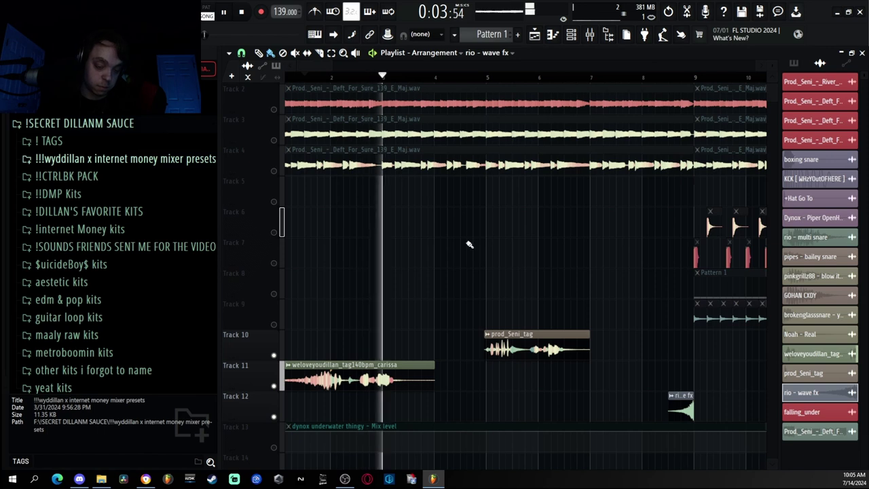
{"action": "left_click_drag", "start_coordinate": [463, 244], "coordinate": [449, 247]}
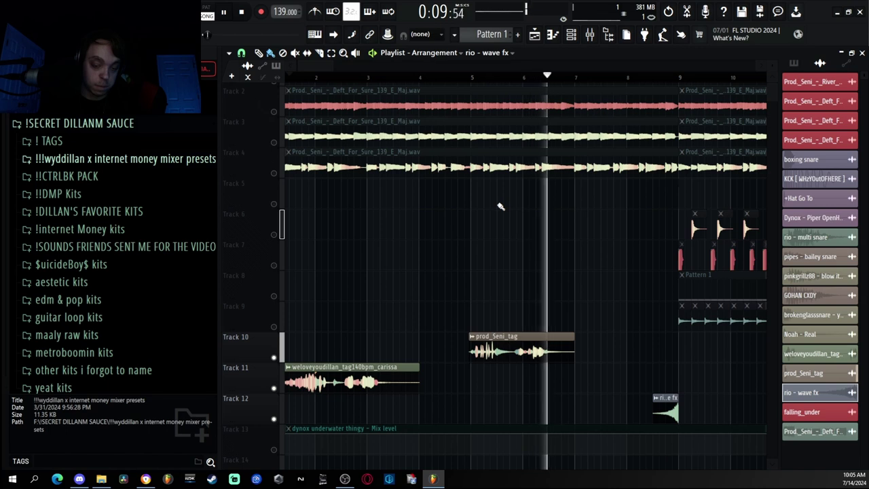
{"action": "scroll", "coordinate": [500, 206], "scroll_direction": "down", "scroll_amount": 10}
{"action": "key", "text": "space"}
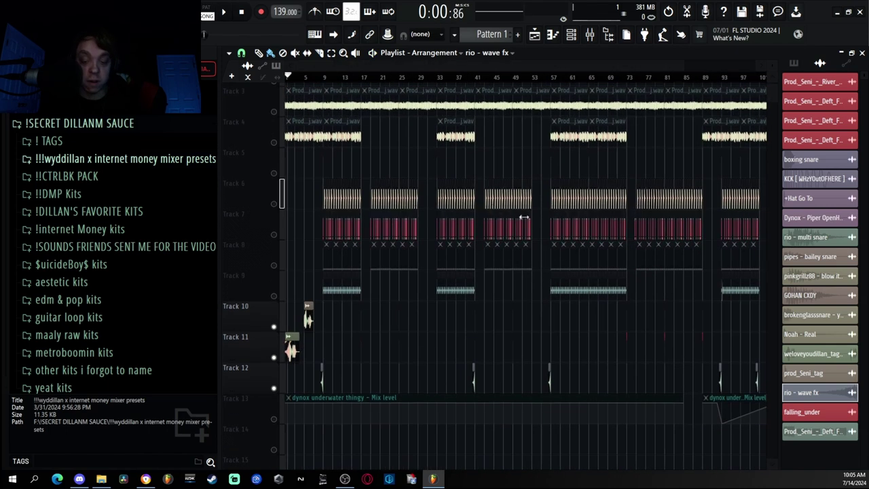
- Re-enable all tracks and examine the final section from bar 89 with the Mix level automation on Track 13
{"action": "scroll", "coordinate": [541, 246], "scroll_direction": "up", "scroll_amount": 8}
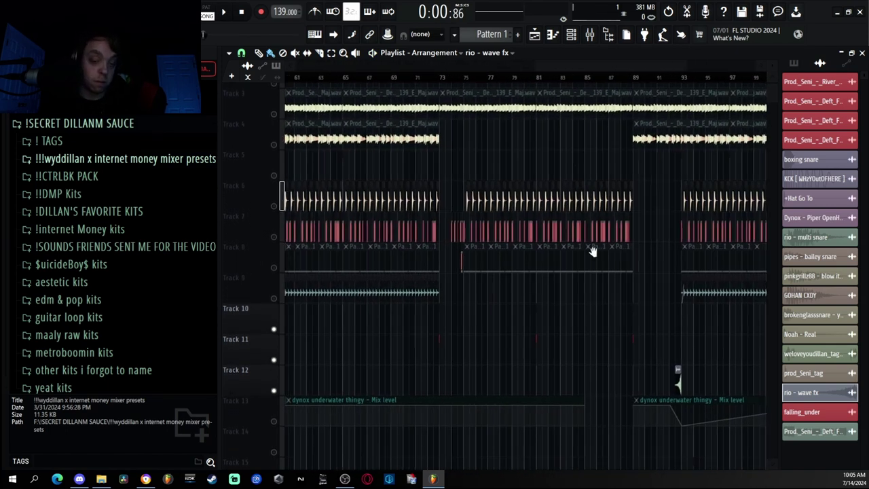
{"action": "scroll", "coordinate": [678, 241], "scroll_direction": "down", "scroll_amount": 6}
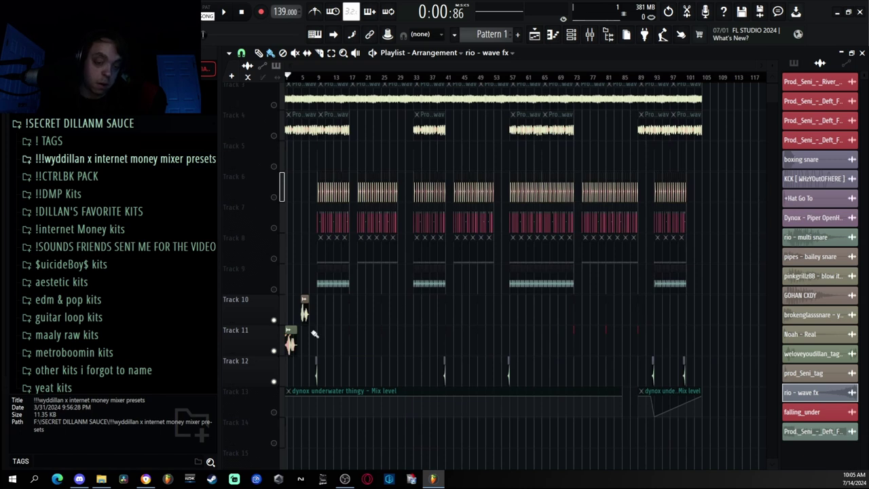
{"action": "scroll", "coordinate": [640, 355], "scroll_direction": "up", "scroll_amount": 8}
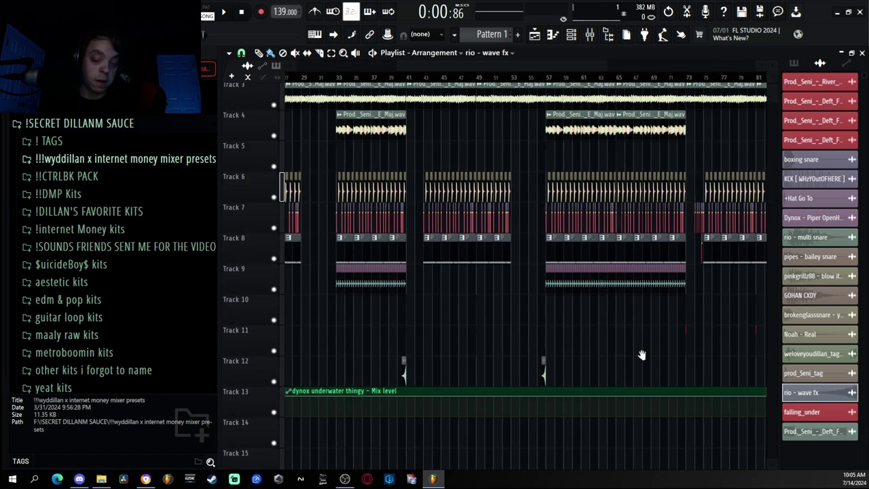
{"action": "left_click_drag", "start_coordinate": [553, 308], "coordinate": [535, 300]}
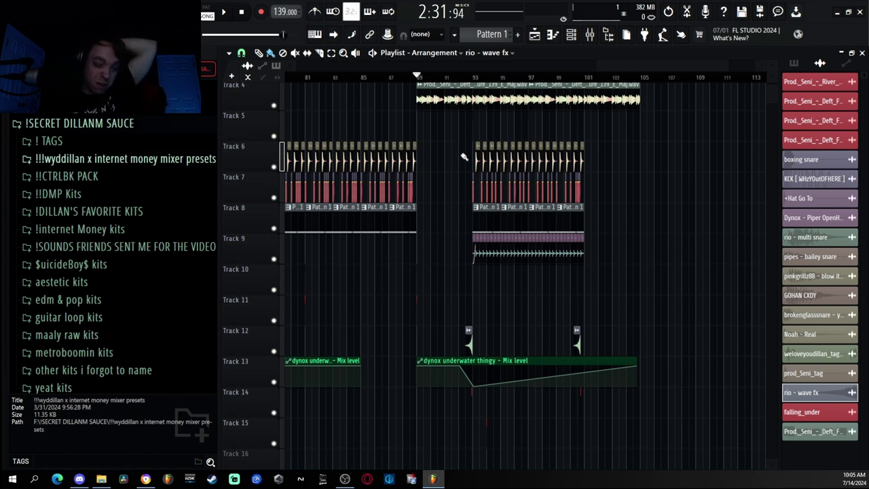
{"action": "scroll", "coordinate": [464, 170], "scroll_direction": "down", "scroll_amount": 8}
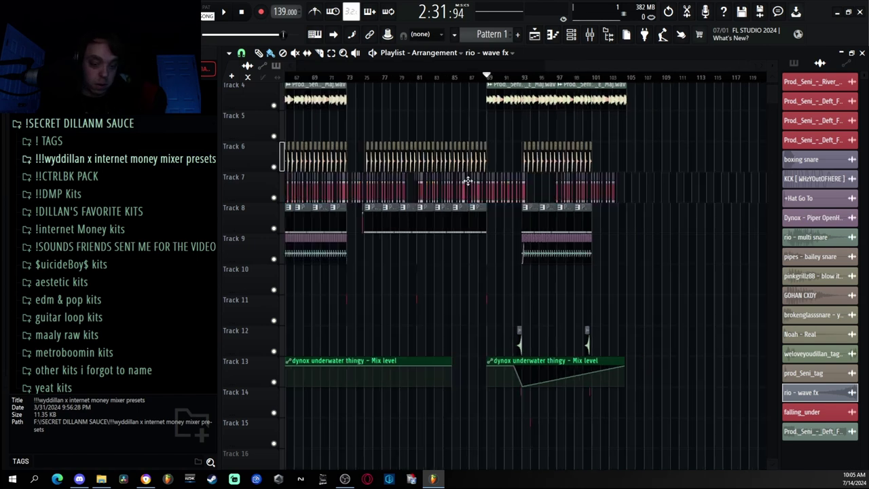
{"action": "scroll", "coordinate": [445, 212], "scroll_direction": "down", "scroll_amount": 2}
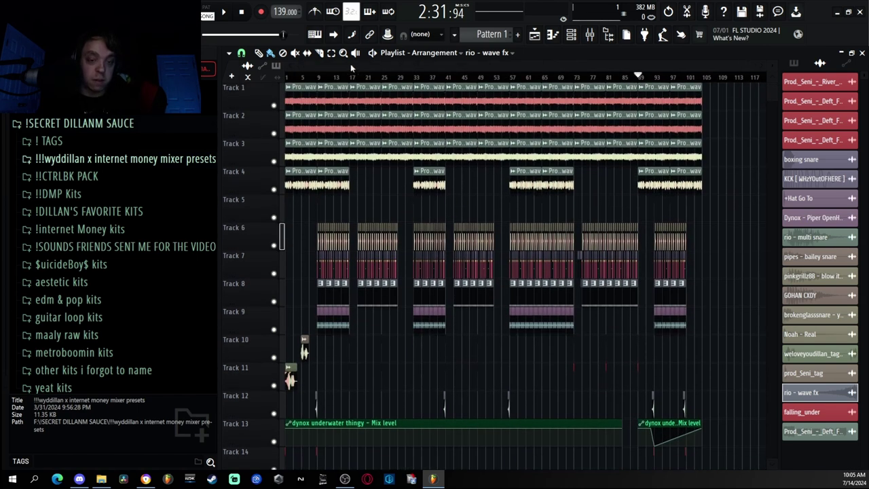
- Play the full arrangement from the start with all tracks enabled, through the section after bar 19, and stop playback
{"action": "key", "text": "space"}
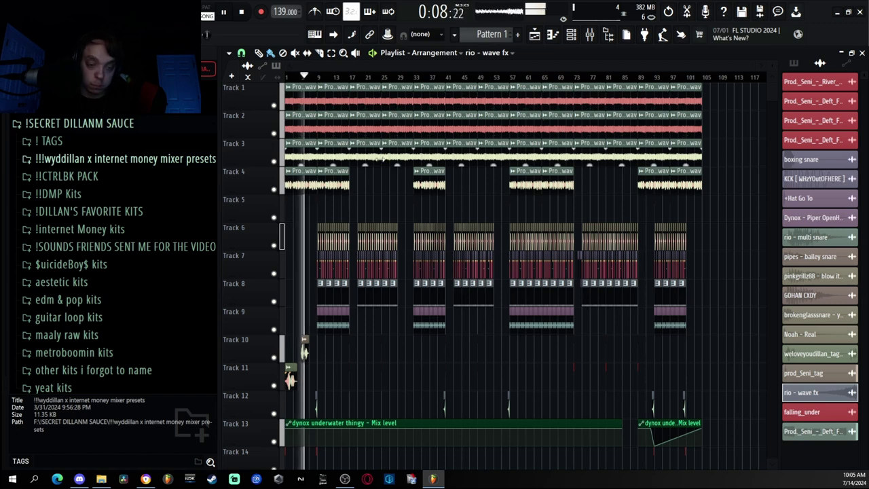
{"action": "scroll", "coordinate": [311, 201], "scroll_direction": "up", "scroll_amount": 2}
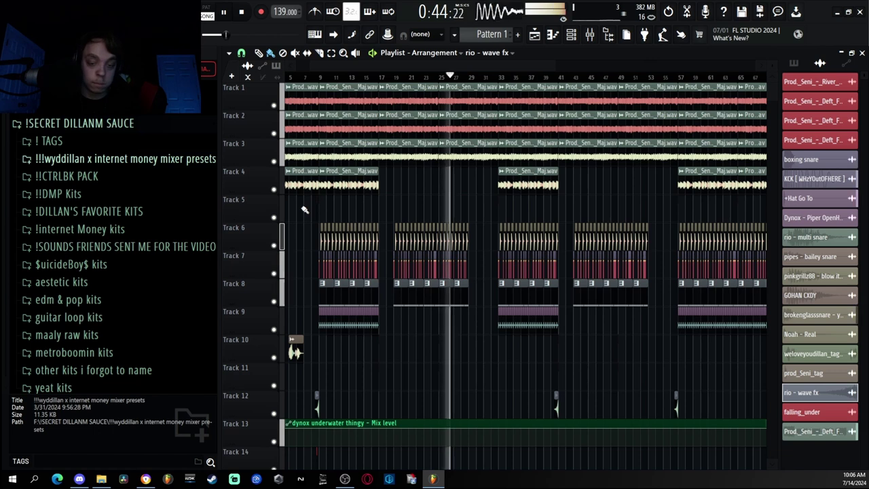
{"action": "key", "text": "space"}
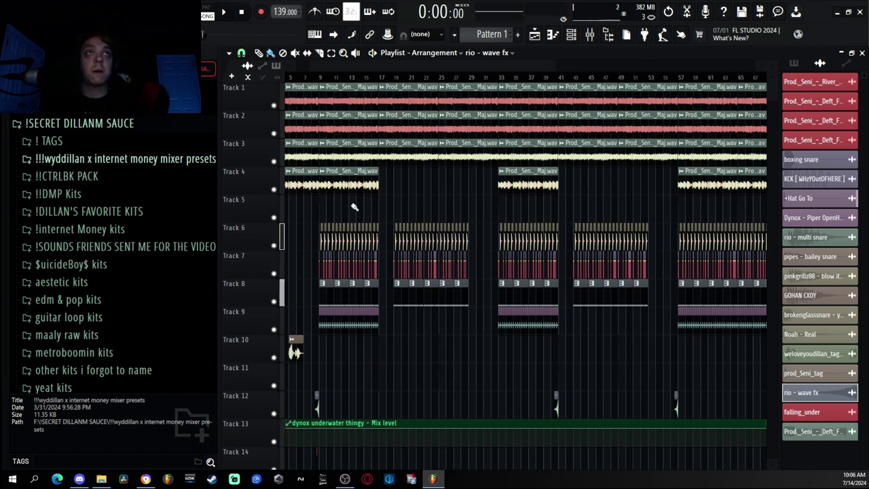